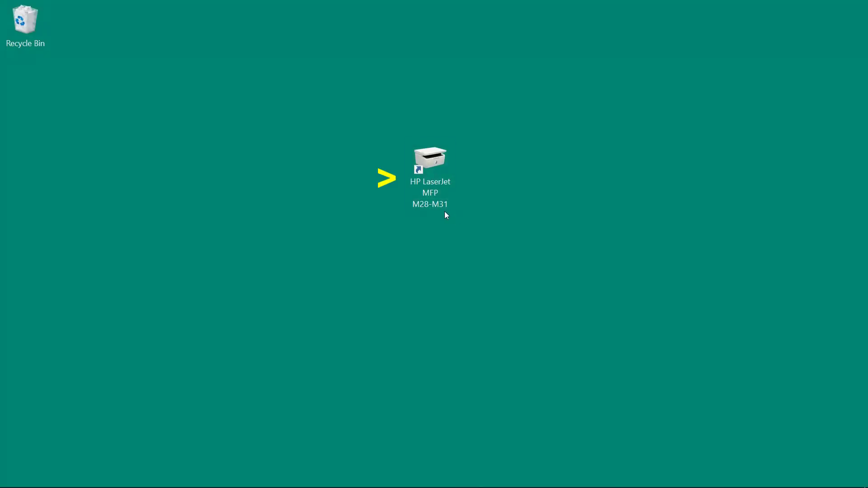
Launch the HP LaserJet MFP M28-M31 assistant from its desktop shortcut, choosing the USB-connected device.
{"action": "left_click", "coordinate": [430, 193]}
{"action": "double_click", "coordinate": [429, 195]}
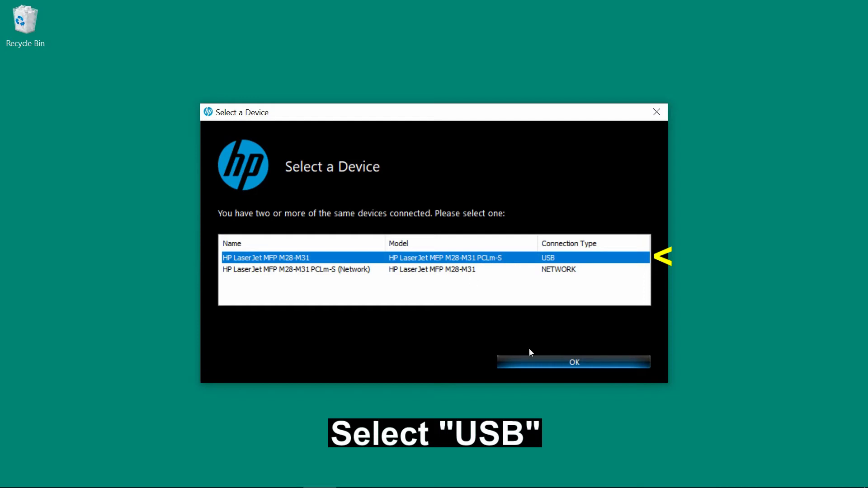
{"action": "left_click", "coordinate": [534, 362]}
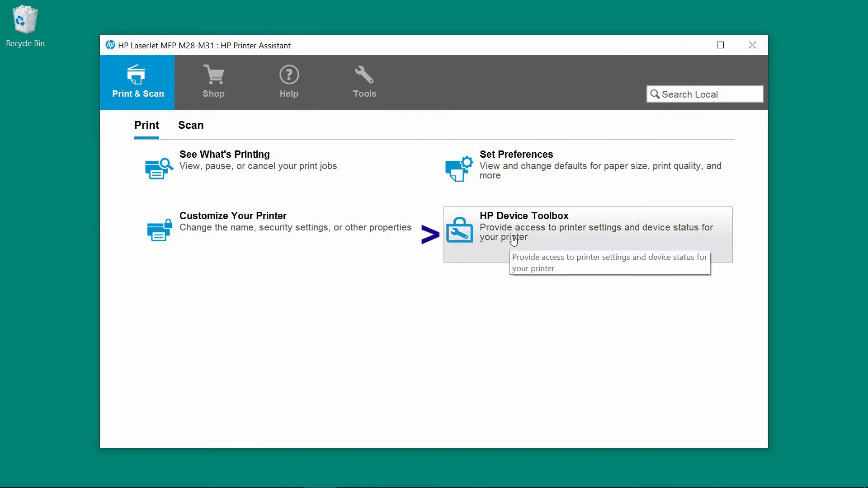
Launch HP Device Toolbox from the Print & Scan area to view the printer's Device Status.
{"action": "left_click", "coordinate": [513, 241]}
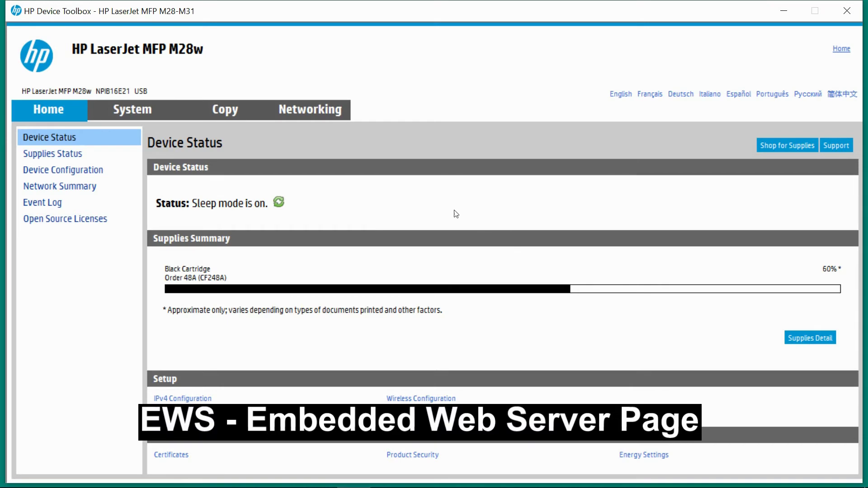
Go to the System tab's Service page to reach the Restore defaults option.
{"action": "left_click", "coordinate": [135, 113]}
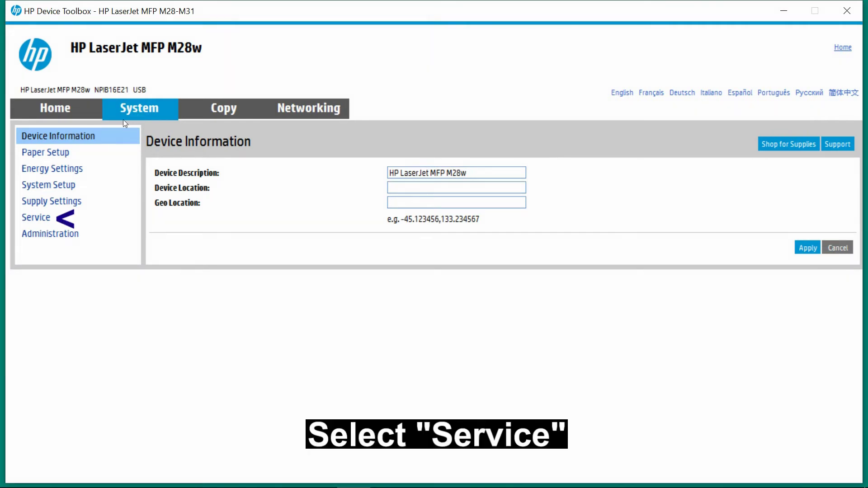
{"action": "left_click", "coordinate": [36, 217]}
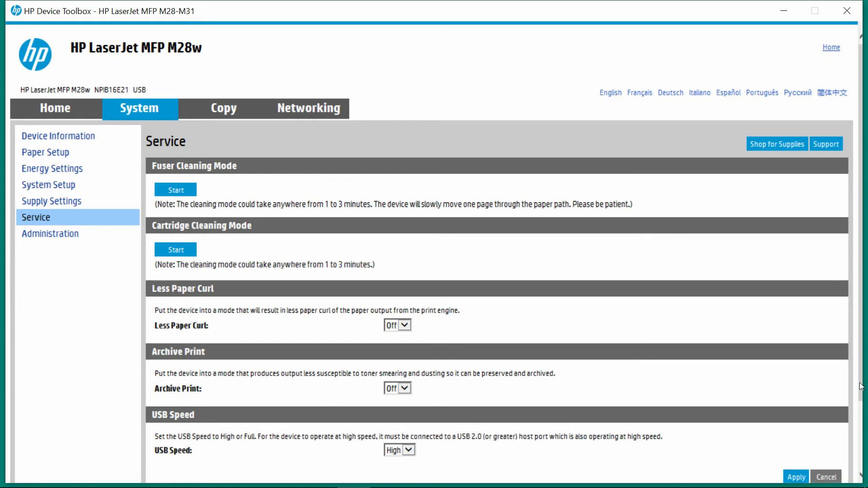
{"action": "scroll", "coordinate": [696, 407], "scroll_direction": "down", "scroll_amount": 3}
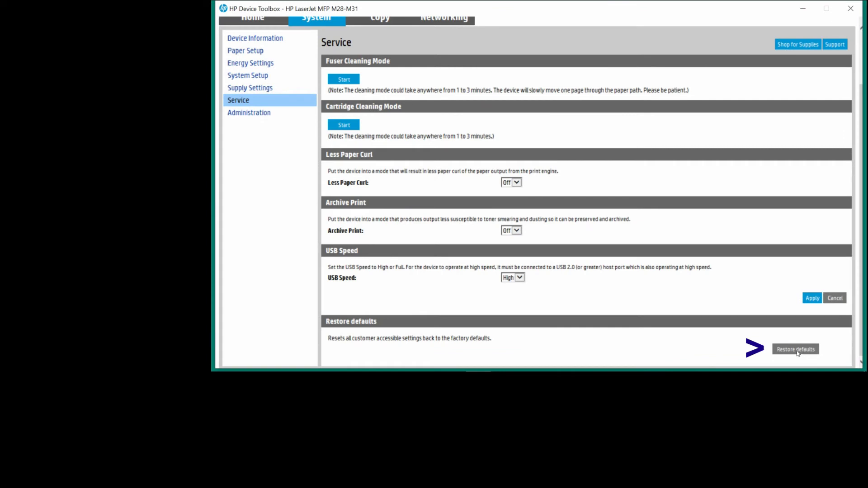
Restore the printer's factory defaults and confirm the reset warning.
{"action": "left_click", "coordinate": [797, 349]}
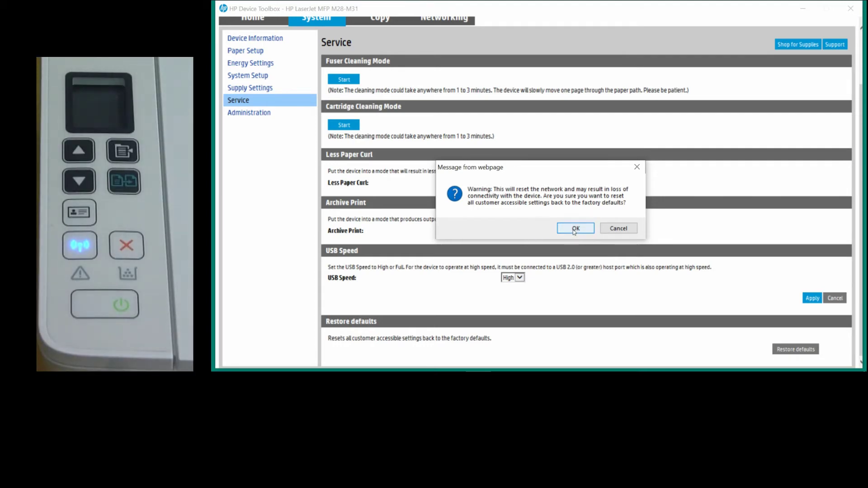
{"action": "left_click", "coordinate": [575, 228]}
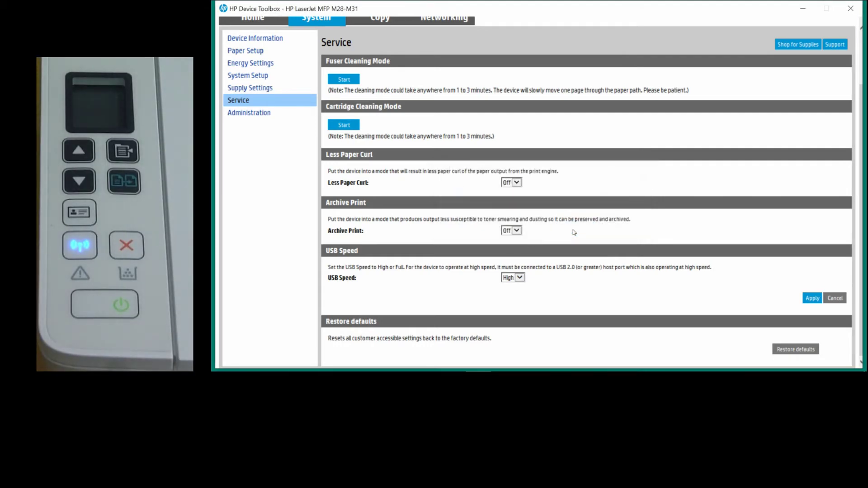